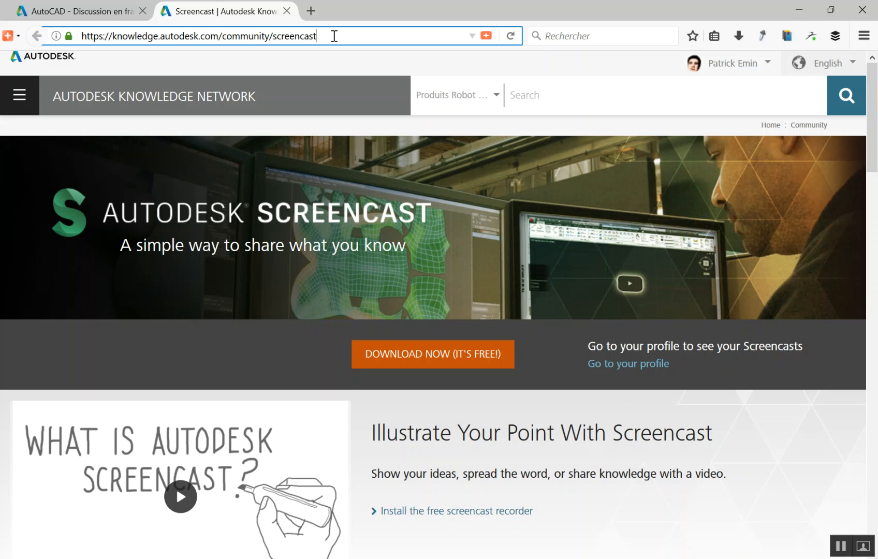
left_click_drag(334, 35, 82, 37)
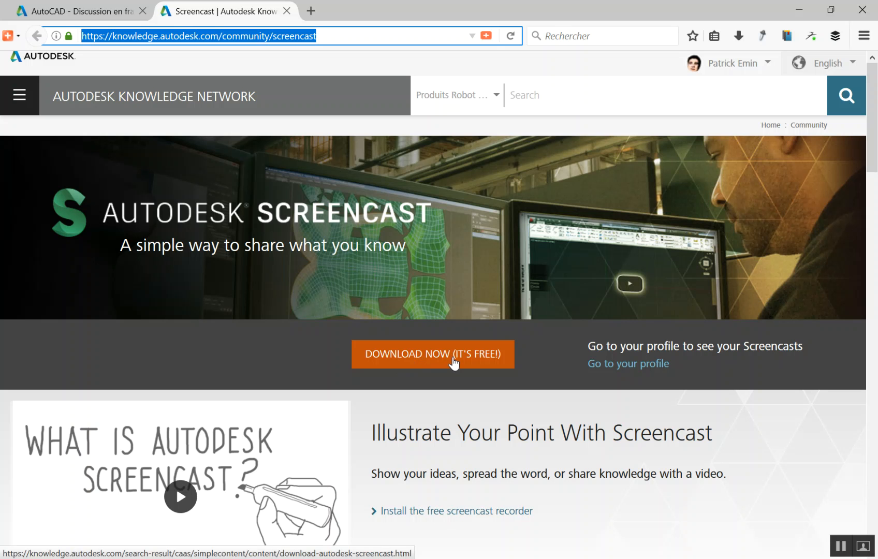
left_click(454, 364)
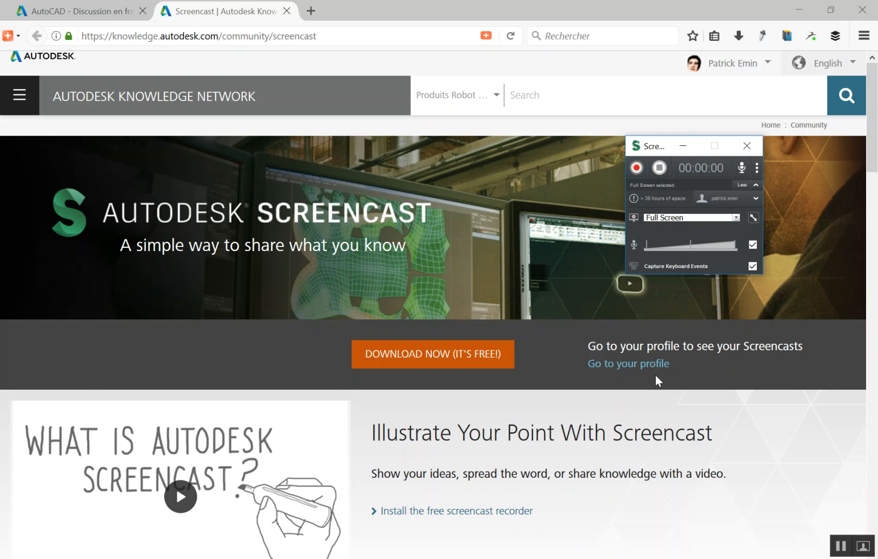
Examine the Screencast recorder's capture settings for audio, cursor, hotkeys and local data location, and close them.
left_click(757, 169)
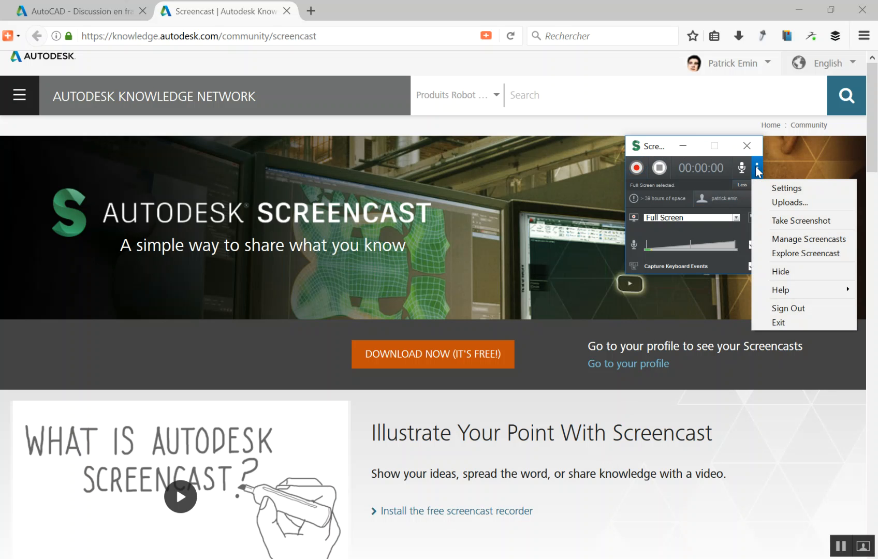
left_click(796, 188)
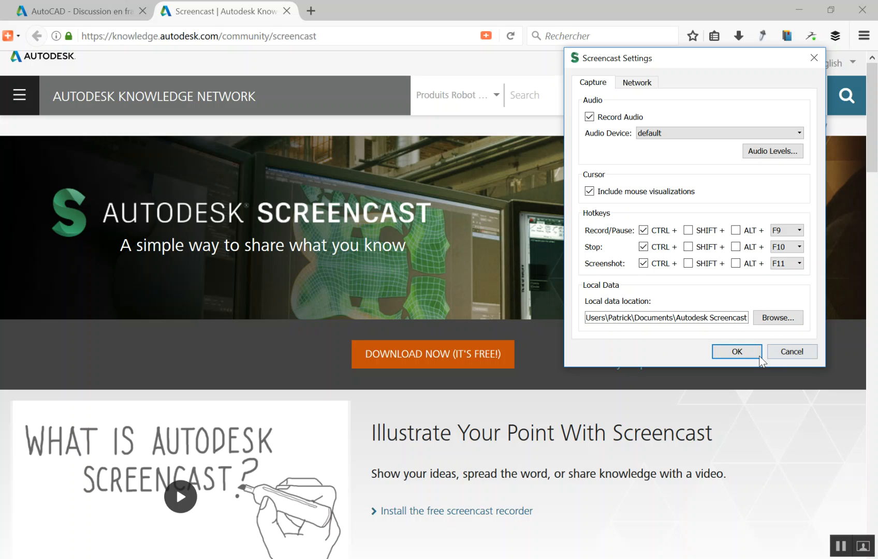
left_click(743, 352)
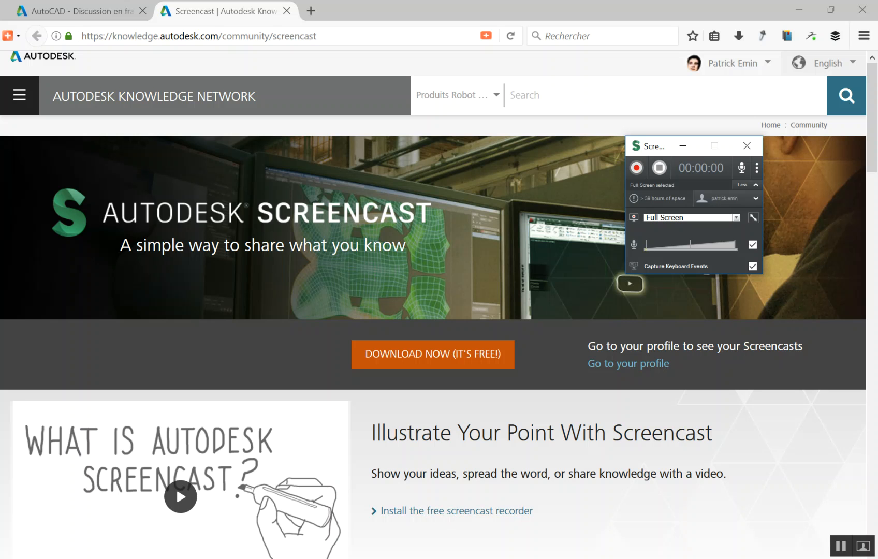
Switch to AutoCAD and start a Screencast recording with the capture area kept at Full Screen.
key("alt+Tab")
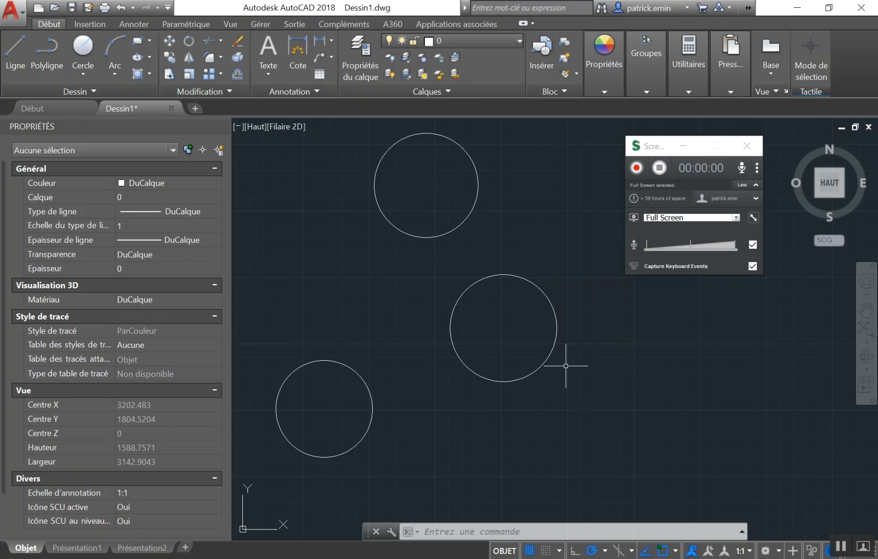
left_click(735, 217)
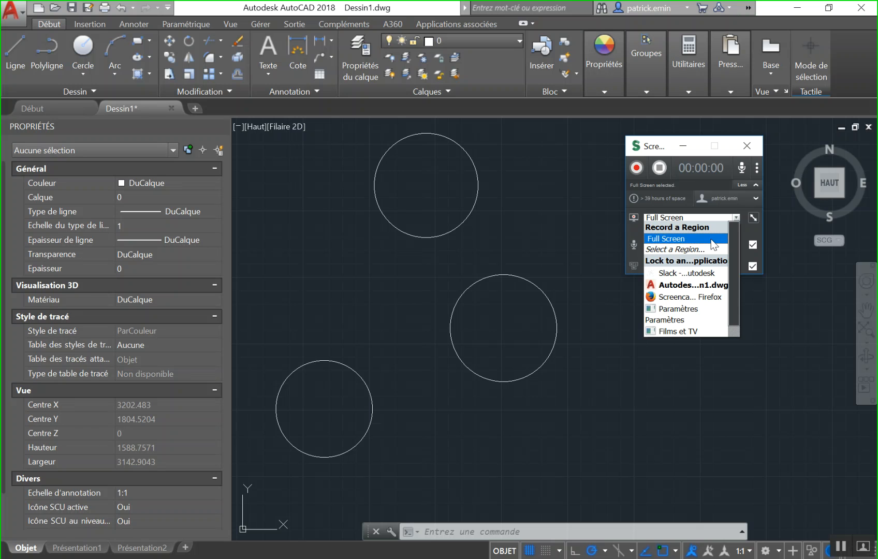
left_click(703, 221)
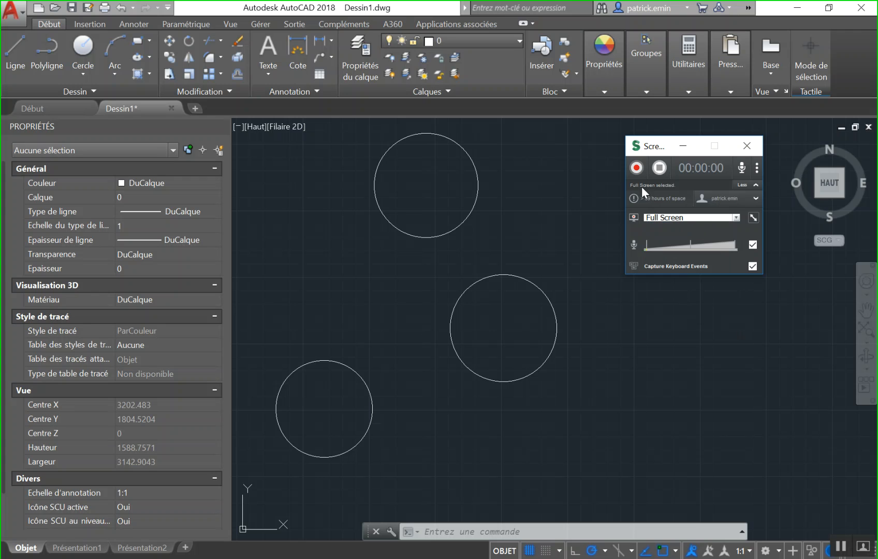
left_click(636, 167)
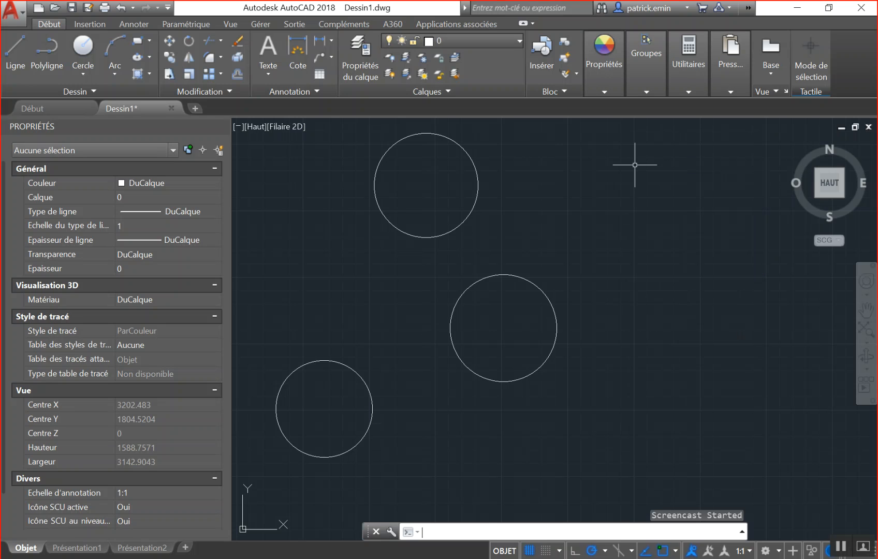
Copy the top circle's Centre X and apply 2715.5884 as Centre X to all three circles to align them vertically.
left_click(468, 218)
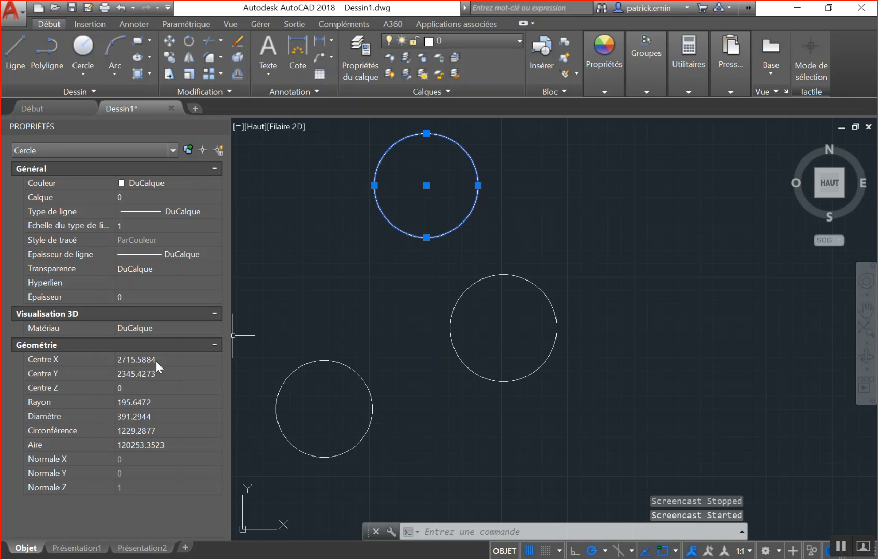
left_click(160, 360)
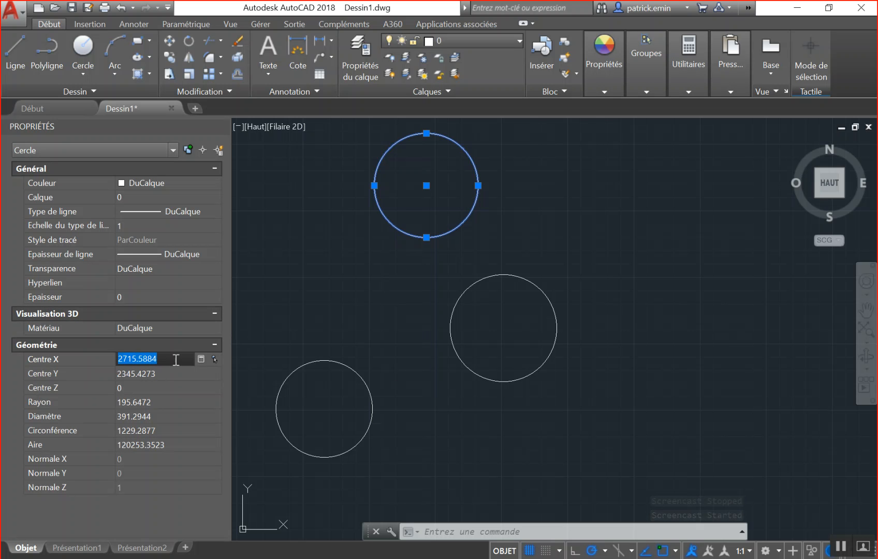
left_click(611, 298)
left_click(612, 304)
left_click(590, 297)
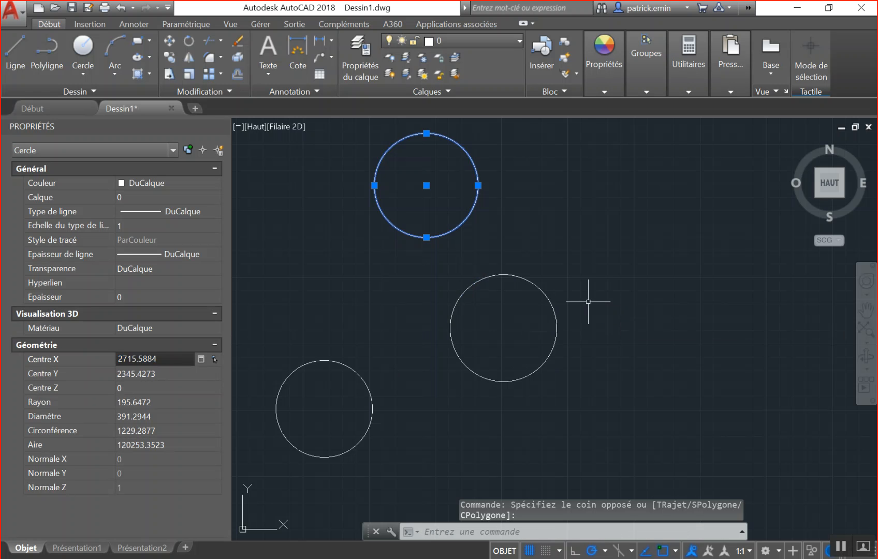
left_click(297, 422)
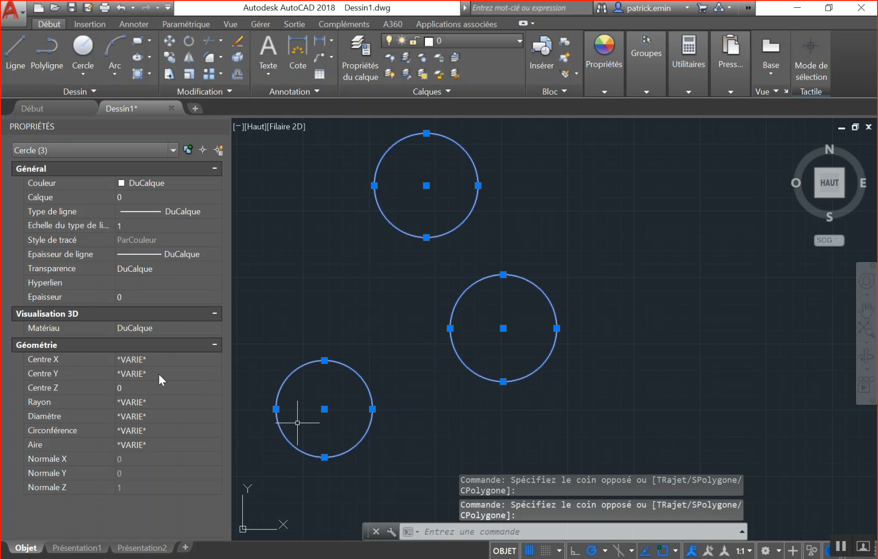
left_click(155, 359)
type("2715.5884")
key("Tab")
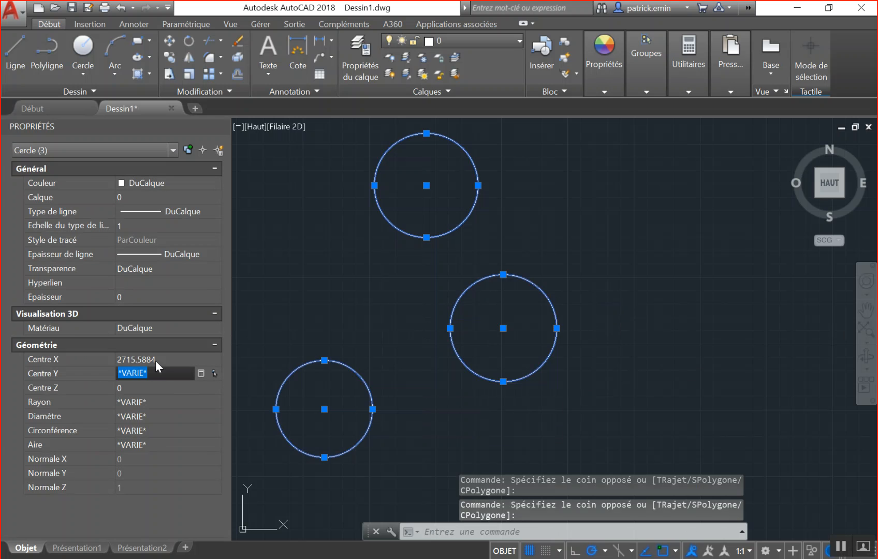
left_click(465, 320)
key("Escape")
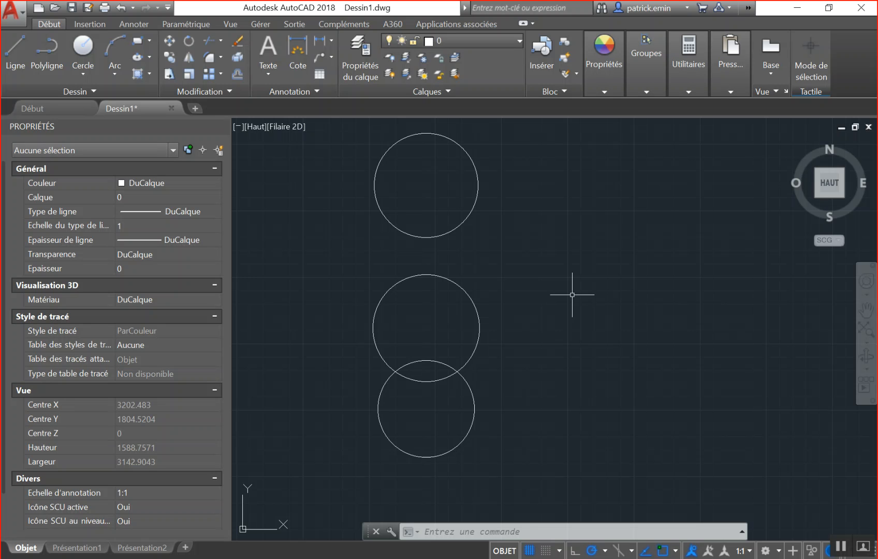
Bring back the Screencast recorder, stop the recording and move its preview window nearer the middle of the screen.
left_click(544, 557)
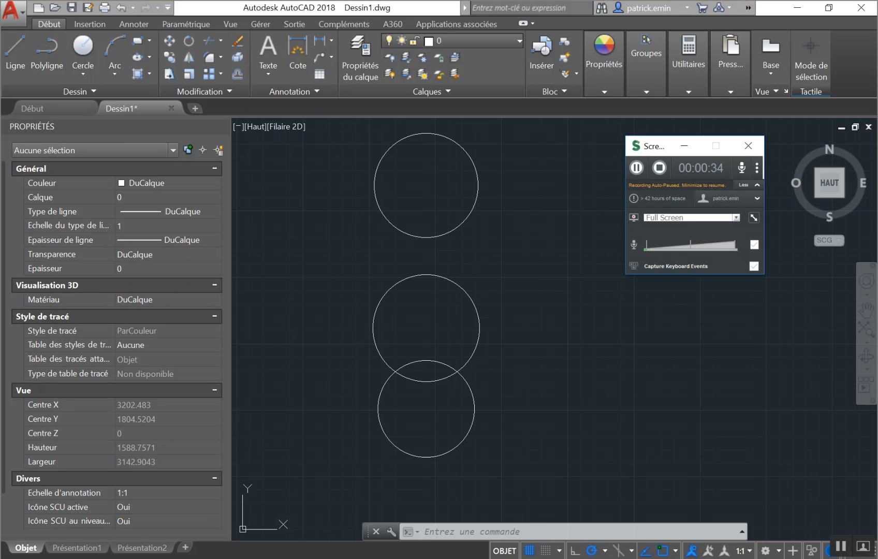
left_click(660, 168)
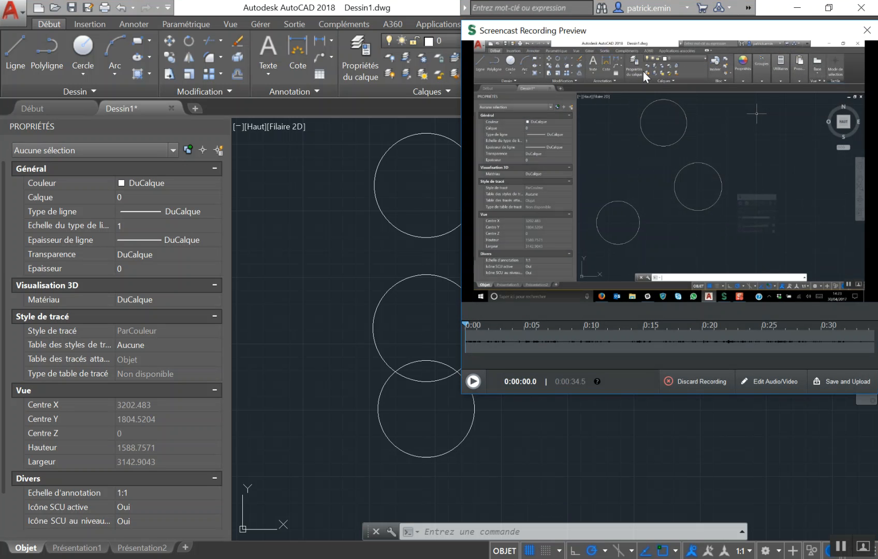
left_click_drag(791, 25, 629, 130)
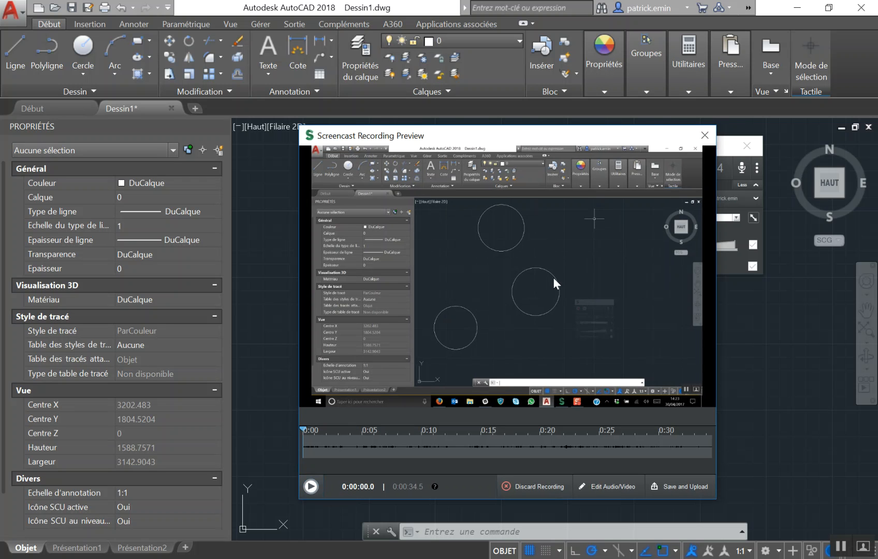
Start saving and uploading the recording, titled "Comment aligner des objets entre eux" and viewable by Public.
left_click(684, 486)
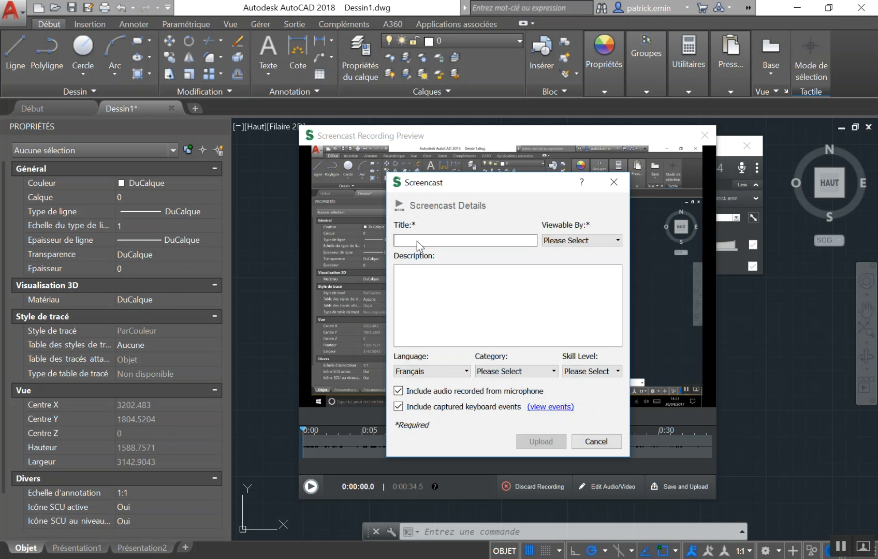
type("Comment aligner des objets entre eux")
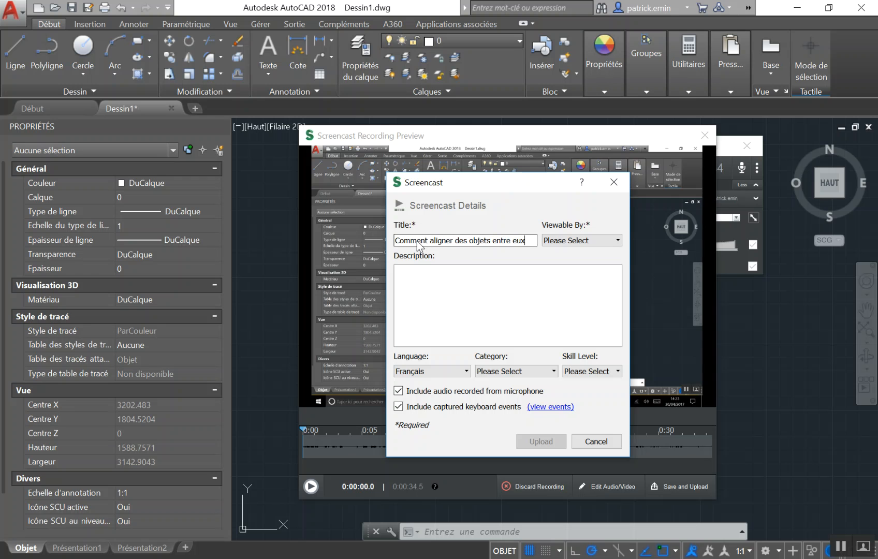
left_click(619, 242)
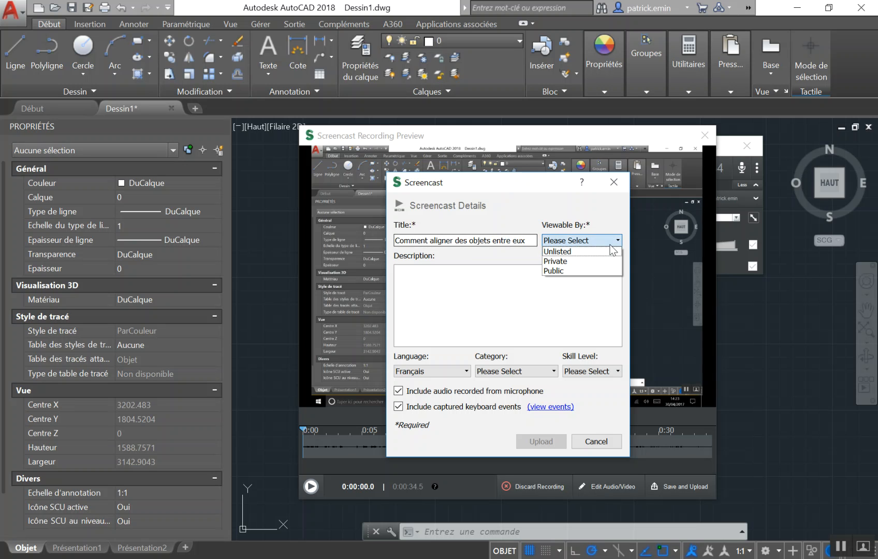
left_click(584, 268)
Enter the Screencast description "Aligner des objets par la fenêtre propriétés".
left_click(514, 289)
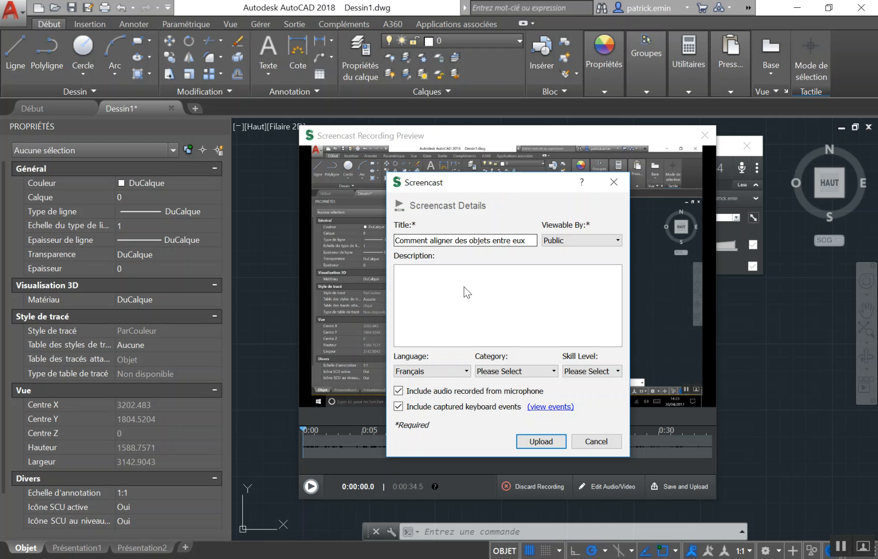
type("Aligner des objets par la fenêtre")
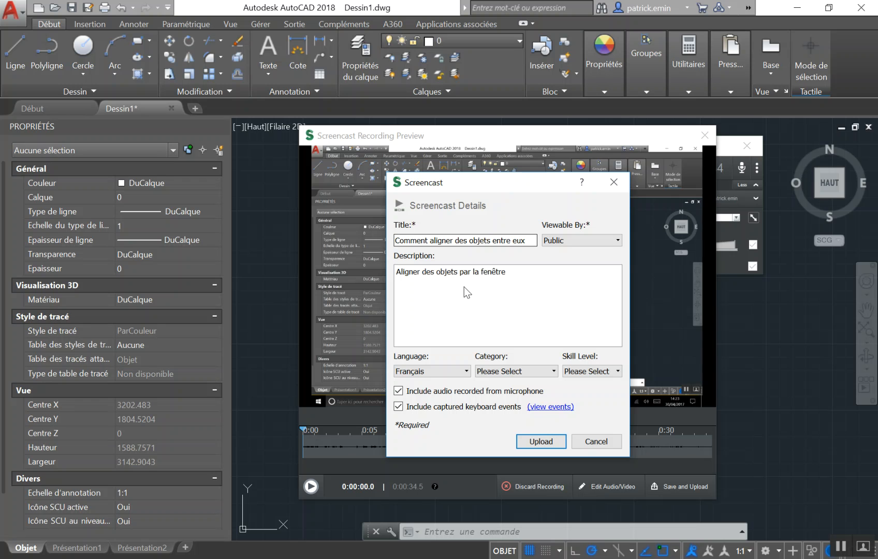
type(" proprités")
left_click_drag(538, 273, 528, 274)
Set the language to Français, the category to 2D Drafting and the skill level to Beginner, and upload the Screencast.
left_click(466, 371)
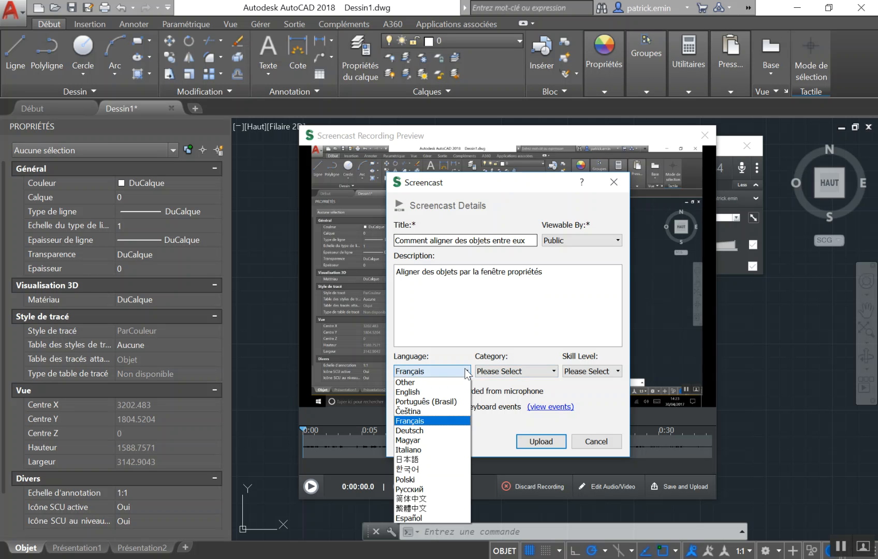
left_click(442, 420)
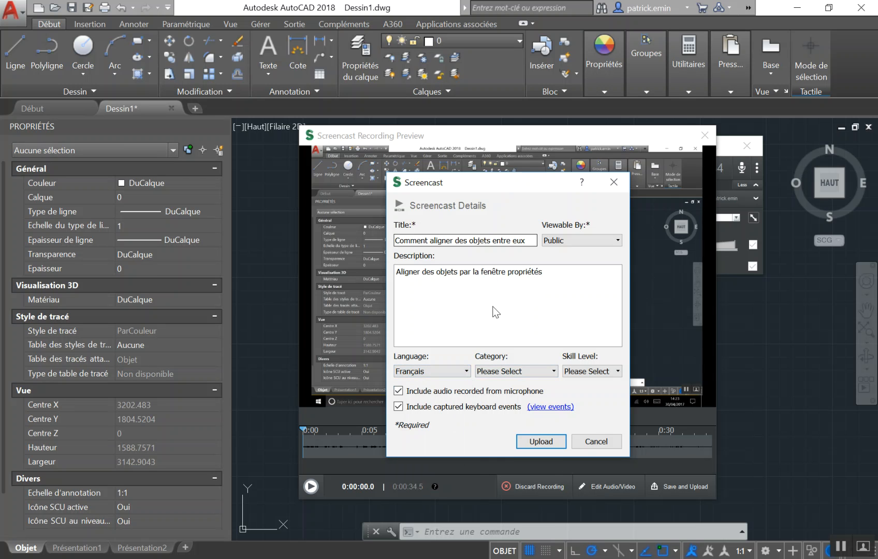
left_click(544, 372)
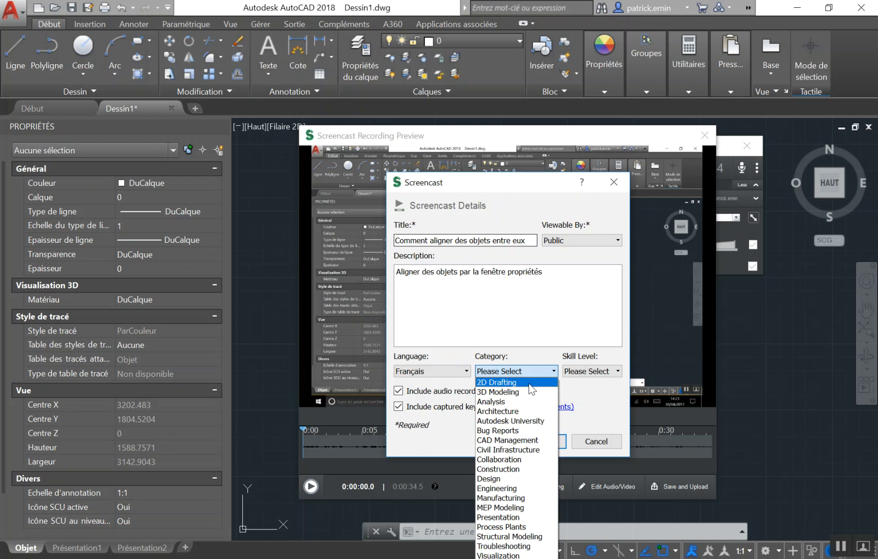
left_click(529, 383)
left_click(616, 370)
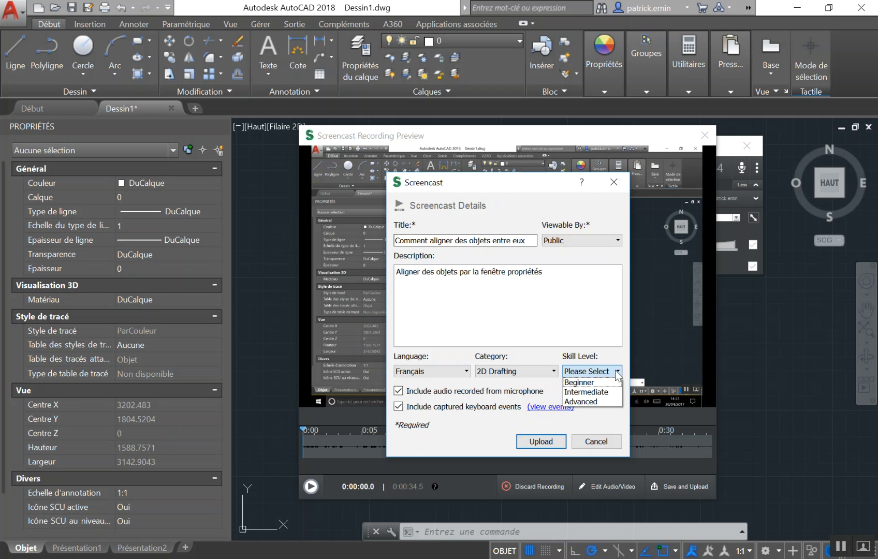
left_click(596, 382)
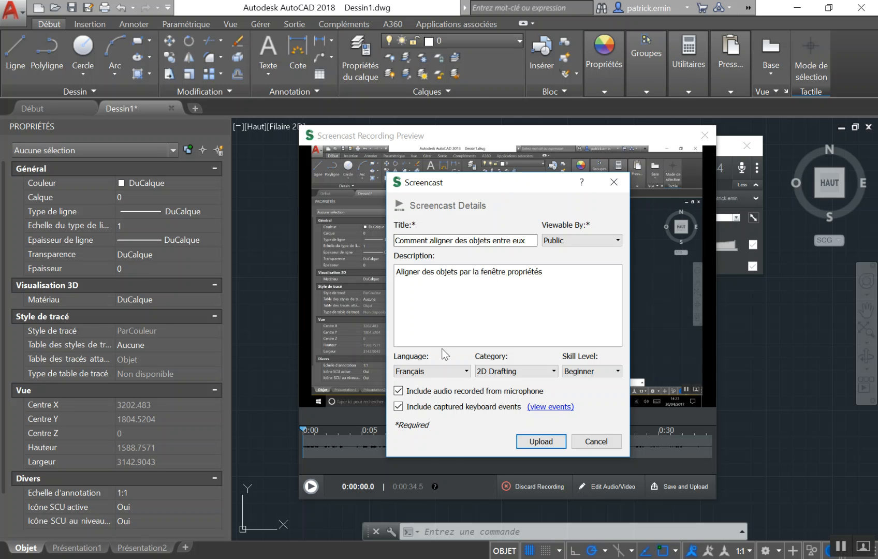
left_click(539, 442)
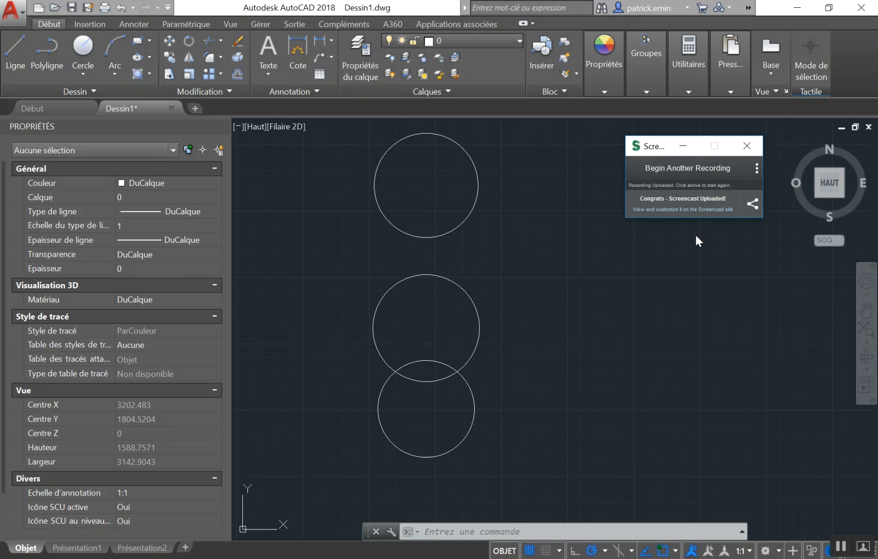
Open the uploaded Screencast's web page from the recorder, minimize the recorder and check the page's processing status.
left_click(655, 209)
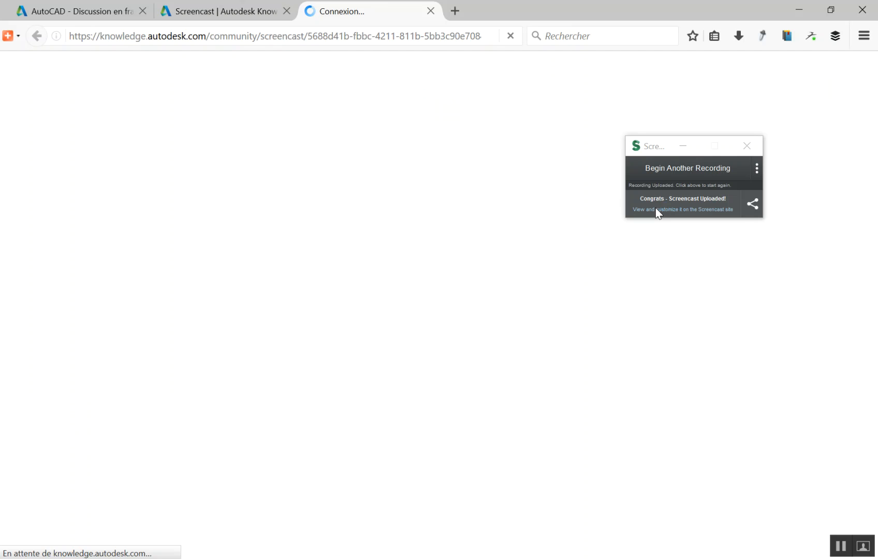
left_click(682, 147)
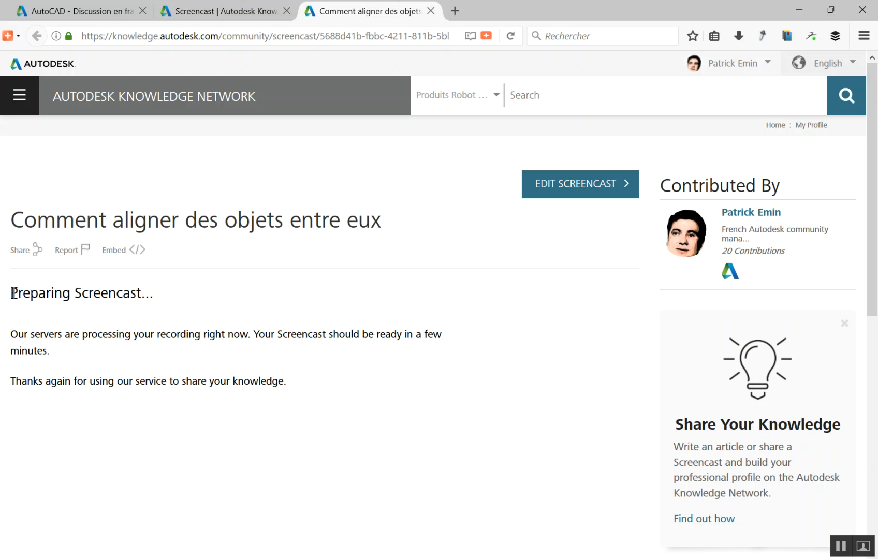
left_click_drag(13, 294, 197, 298)
left_click(231, 298)
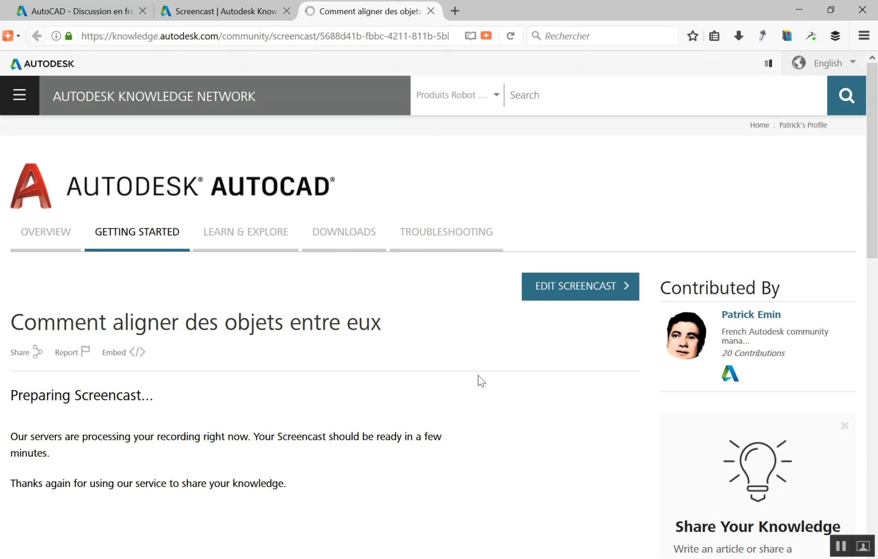
Go to the already open AutoCAD - Français forum and start a new message.
left_click(226, 13)
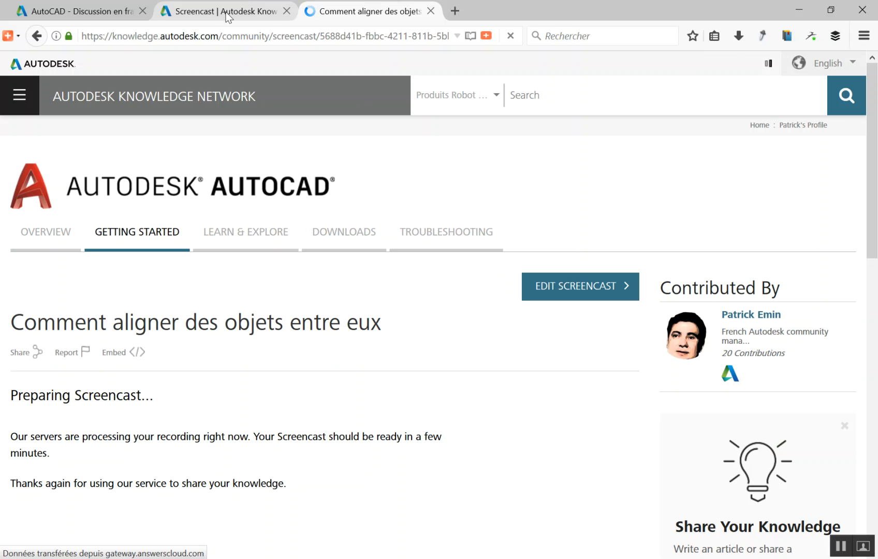
left_click(80, 13)
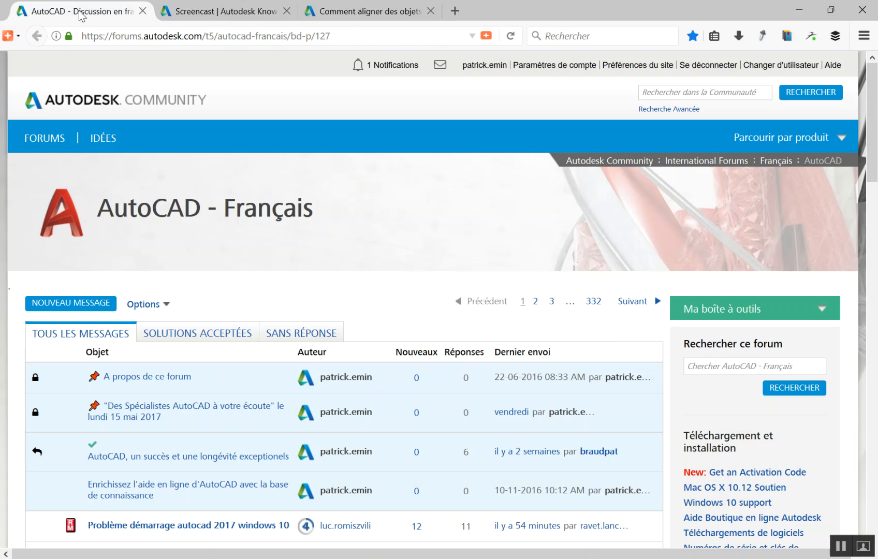
left_click(62, 304)
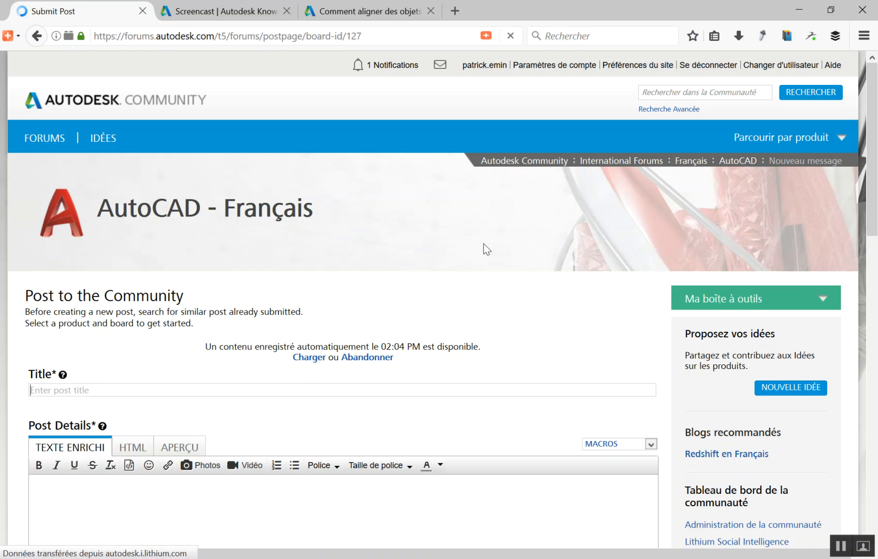
scroll(479, 242, "down", 5)
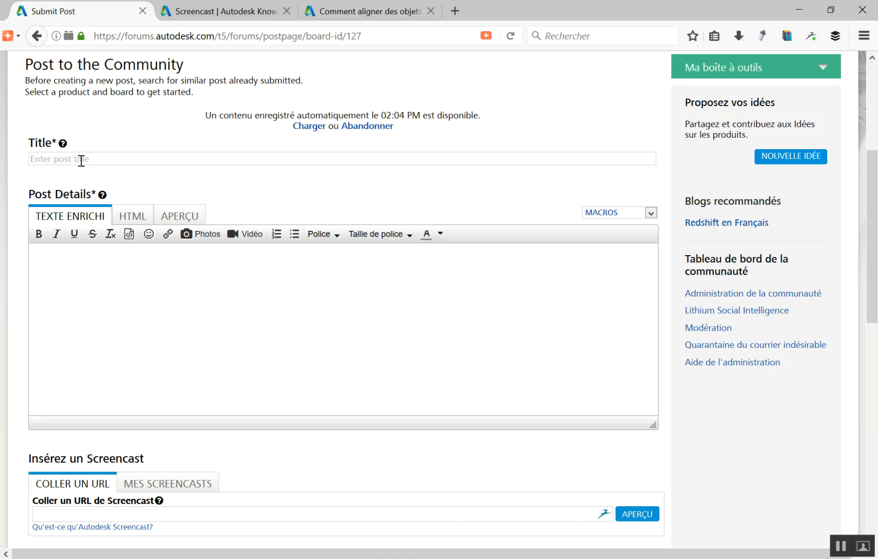
type("Styles")
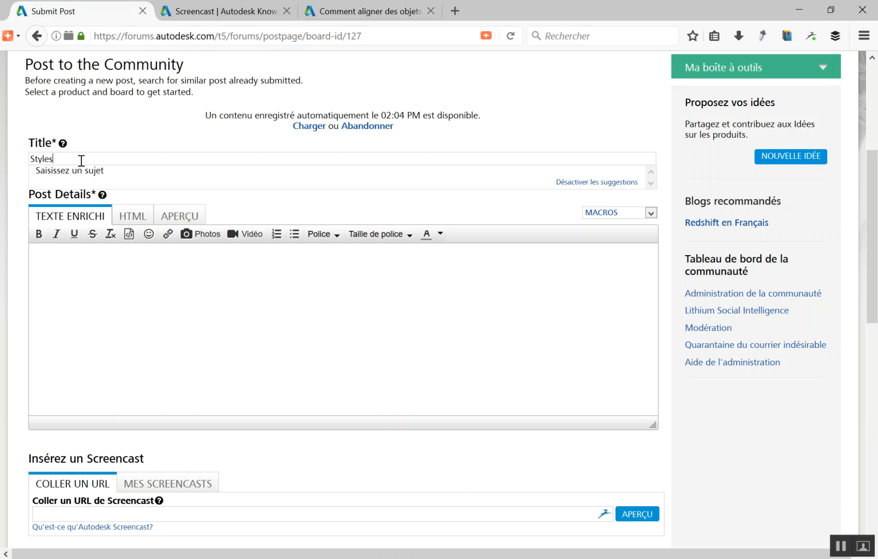
key("BackSpace")
key("BackSpace")
key("BackSpace")
key("BackSpace")
key("BackSpace")
key("BackSpace")
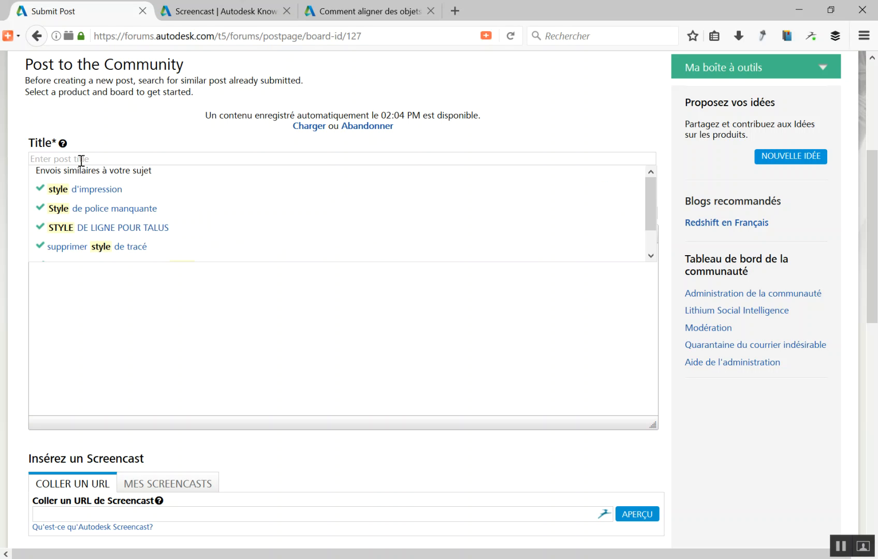
Title the new forum post "Alignement d'objets entre eux par la fenêtre Propriétés".
type("Alignement")
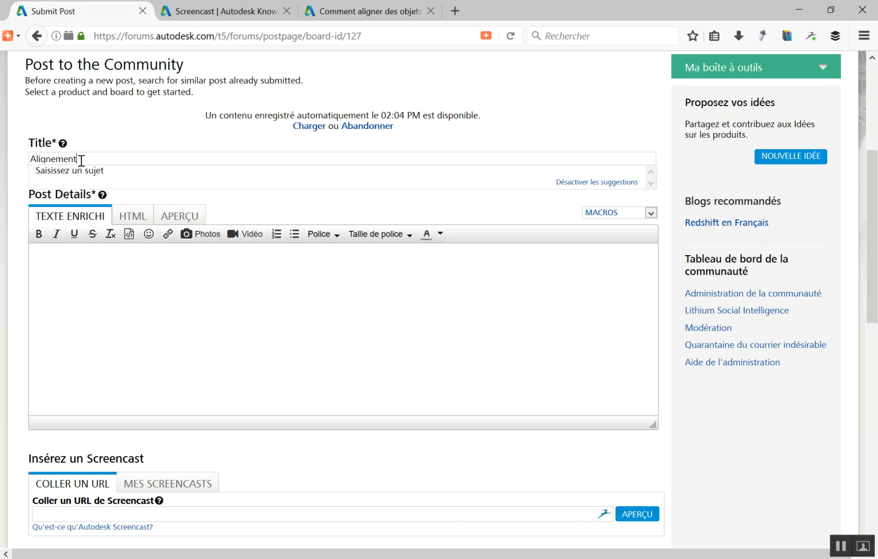
type(" d'objets")
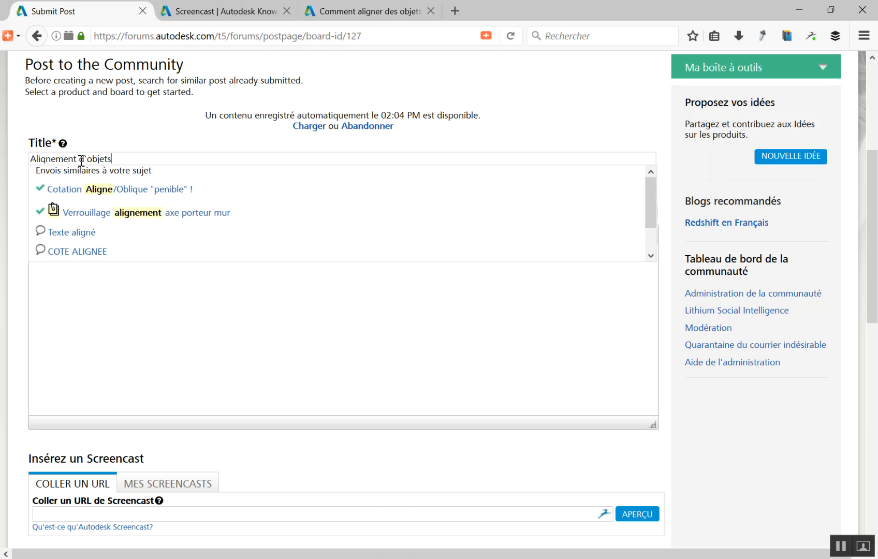
type(" entre eux par la fenêtre P")
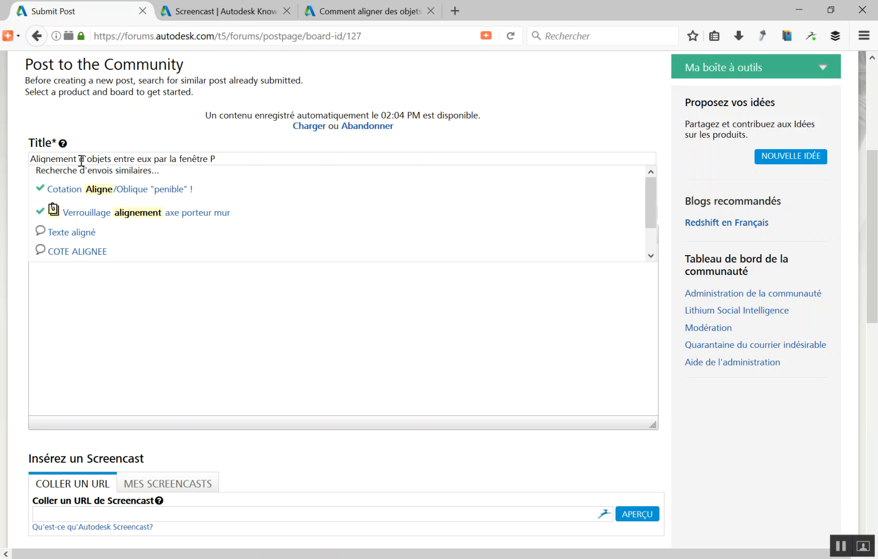
type("ropriétés")
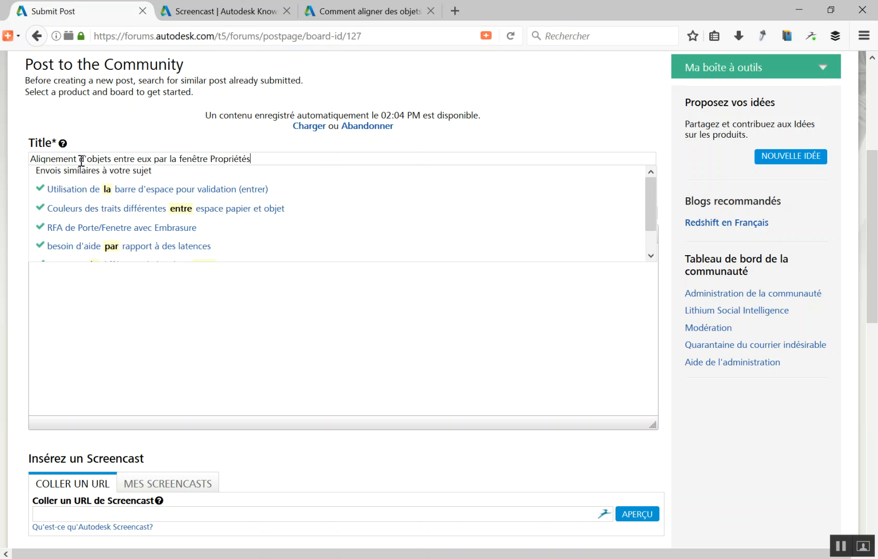
left_click(178, 329)
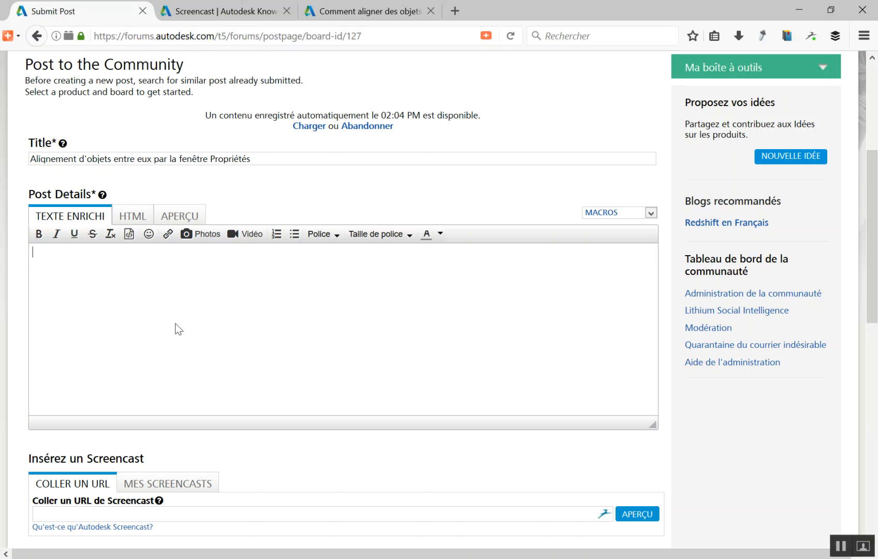
Reload the uploaded Screencast's page to recheck its processing status, and return to the forum post.
left_click(365, 10)
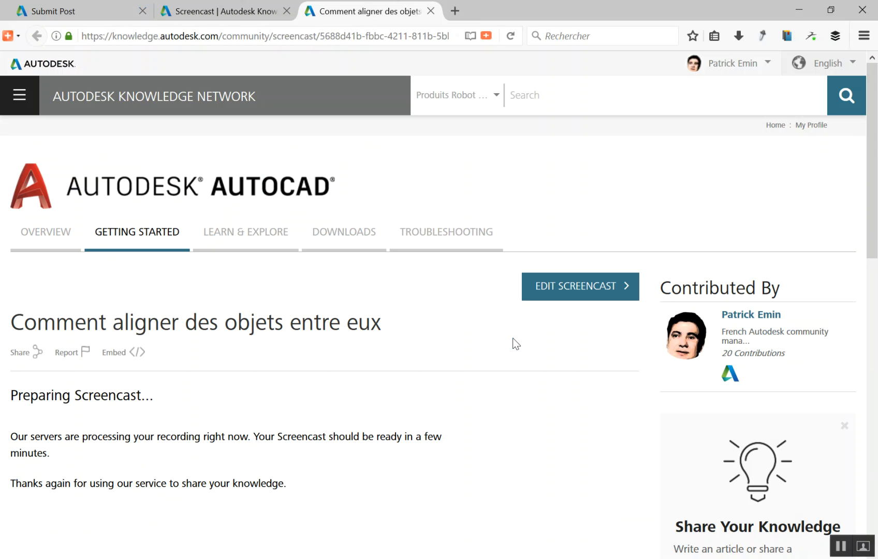
key("F5")
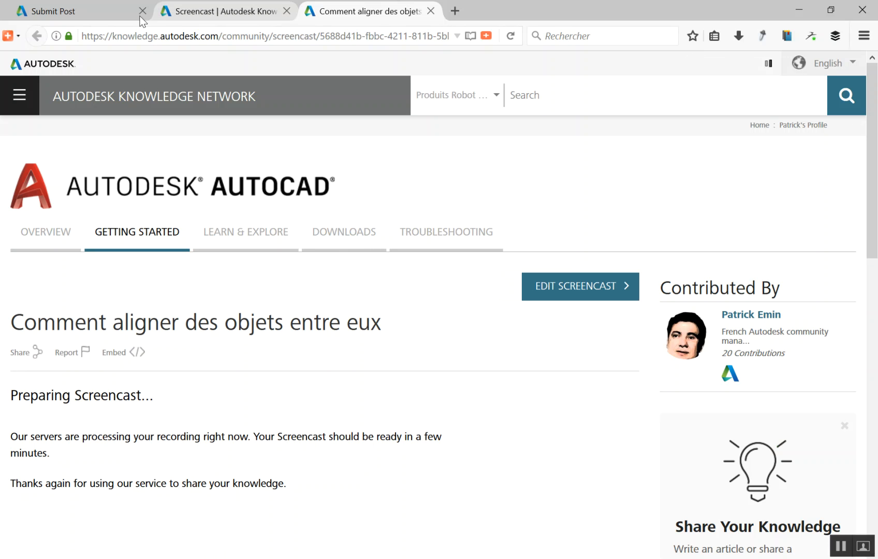
left_click(80, 11)
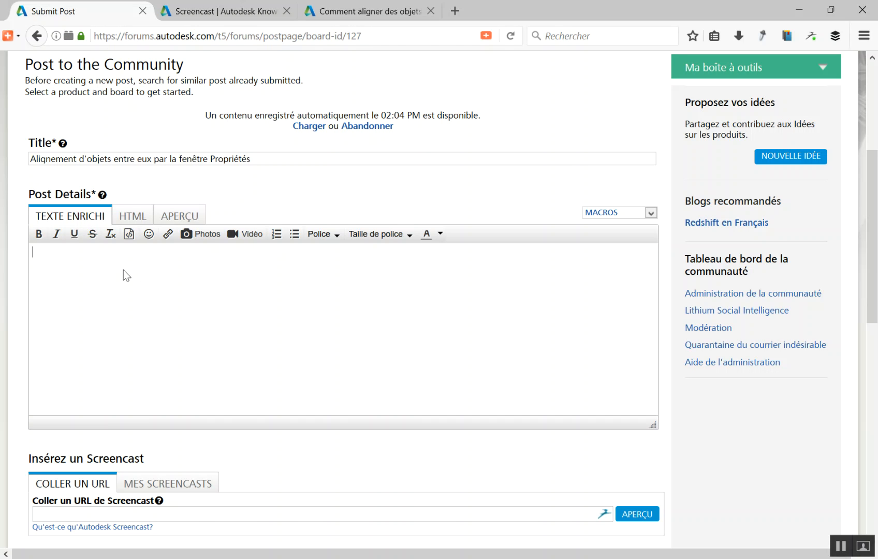
Start the post's message with the greeting "Bonjour," followed by a new paragraph.
type("Bonjour")
key("Return")
key("Return")
Choose "Comment aligner des objets" from the account's own public Screencasts for the post.
scroll(261, 293, "down", 5)
scroll(267, 300, "up", 3)
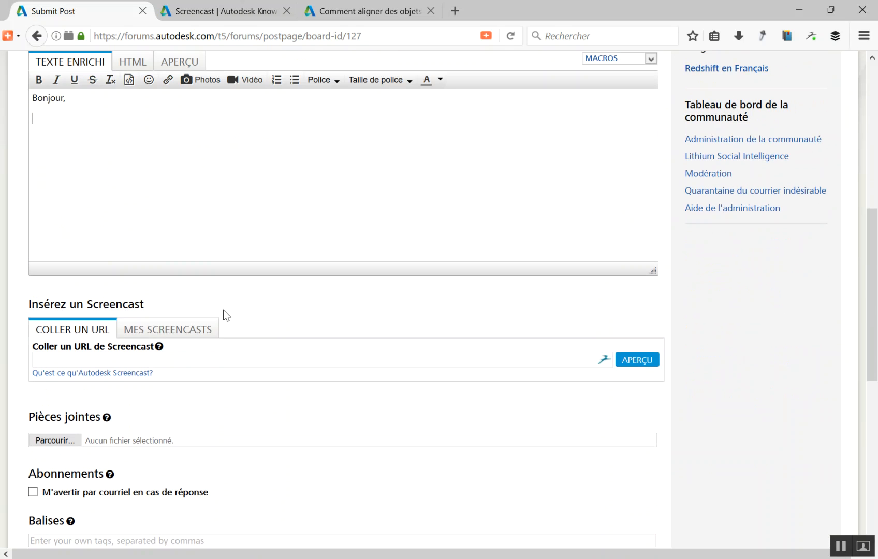
left_click(167, 334)
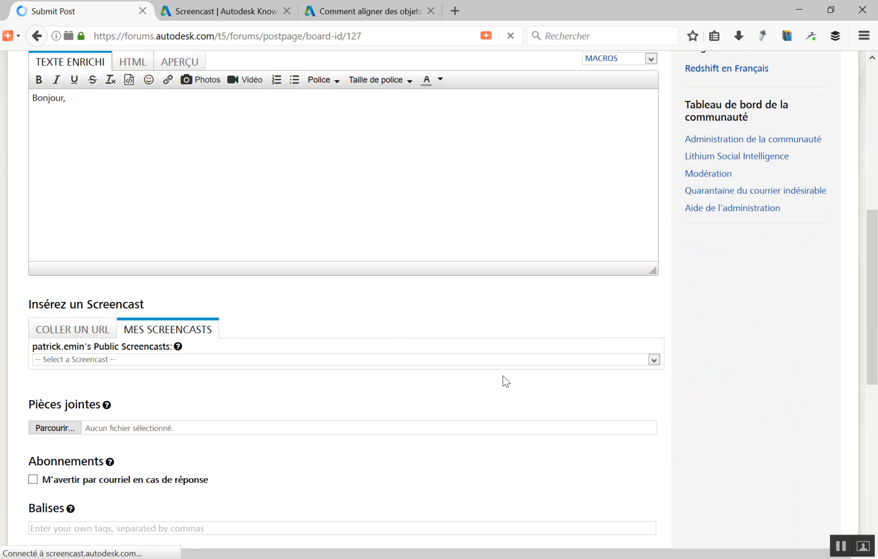
left_click(484, 358)
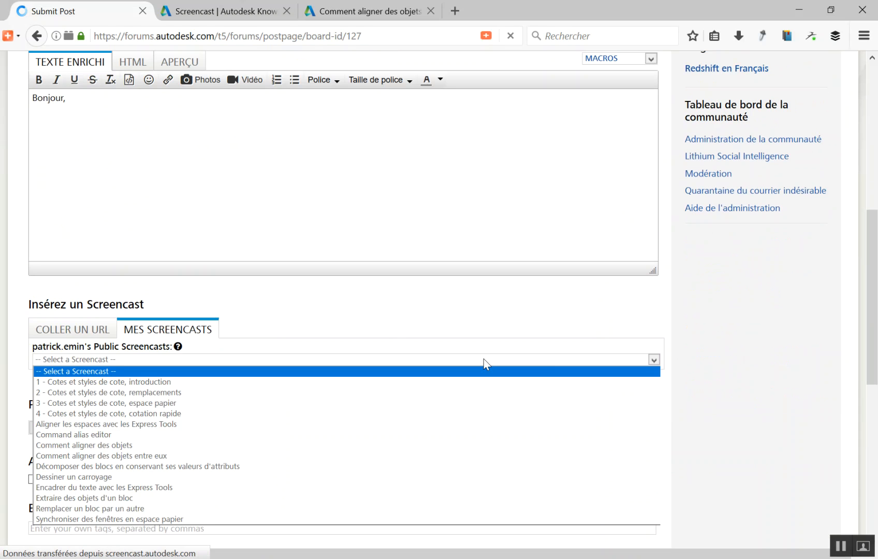
left_click(117, 446)
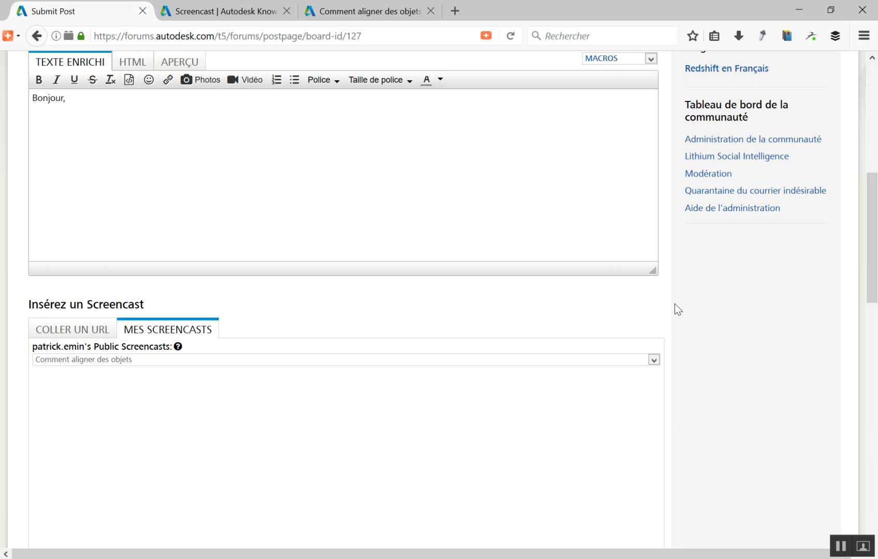
Insert the chosen Screencast into the post and check its placement below the greeting in the message body.
scroll(674, 304, "down", 5)
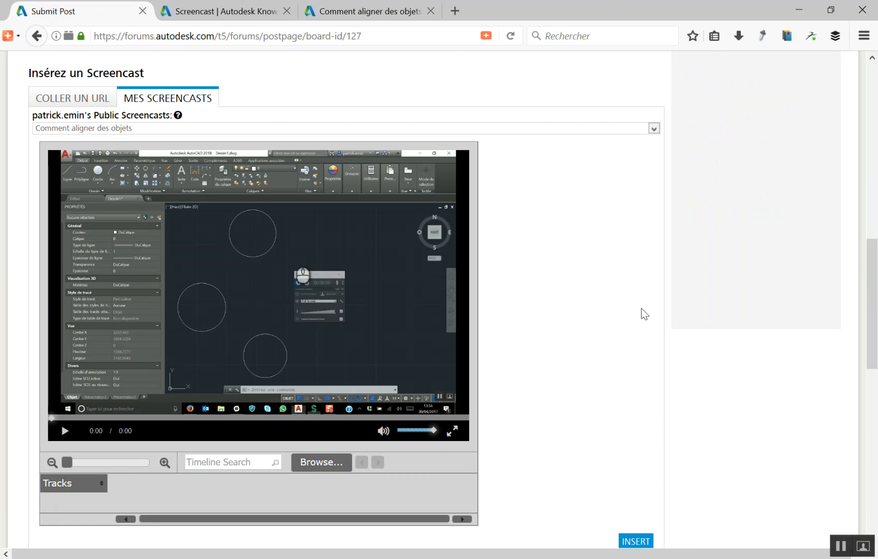
scroll(642, 313, "up", 3)
scroll(643, 313, "up", 3)
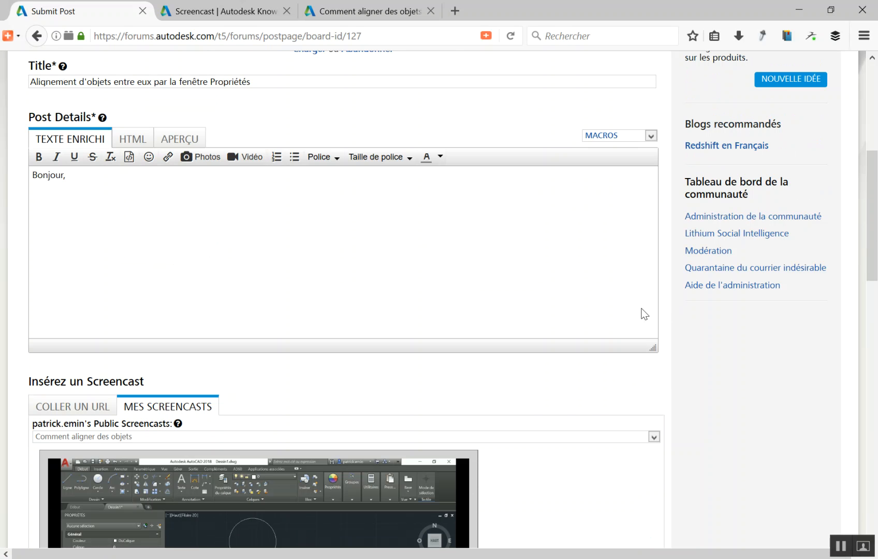
scroll(643, 310, "down", 8)
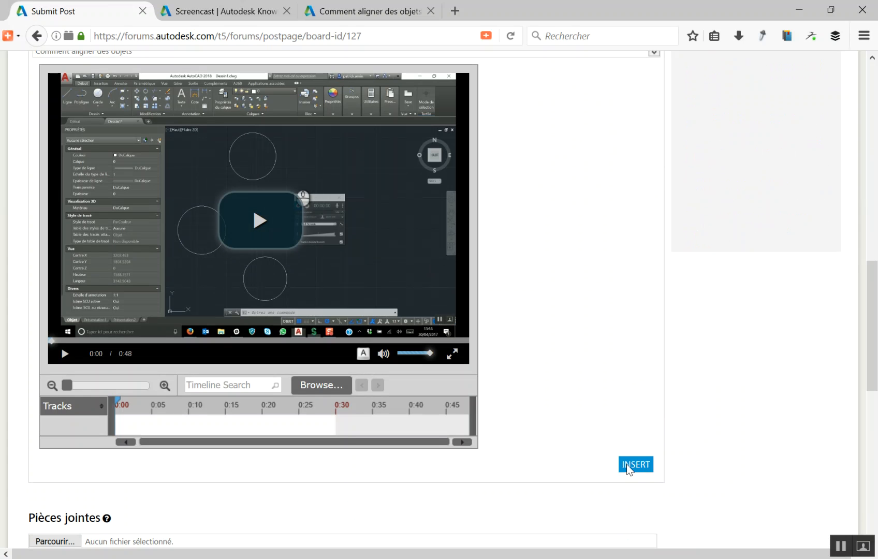
left_click(640, 467)
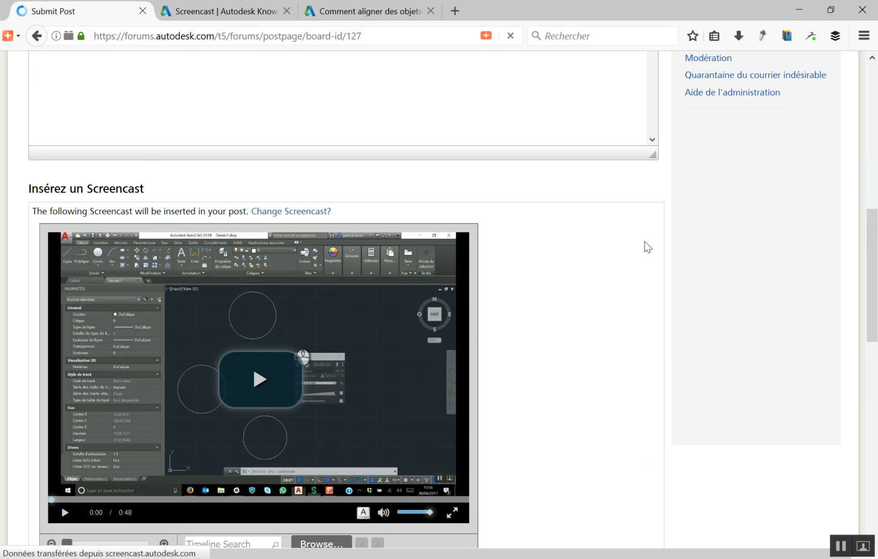
scroll(645, 241, "up", 5)
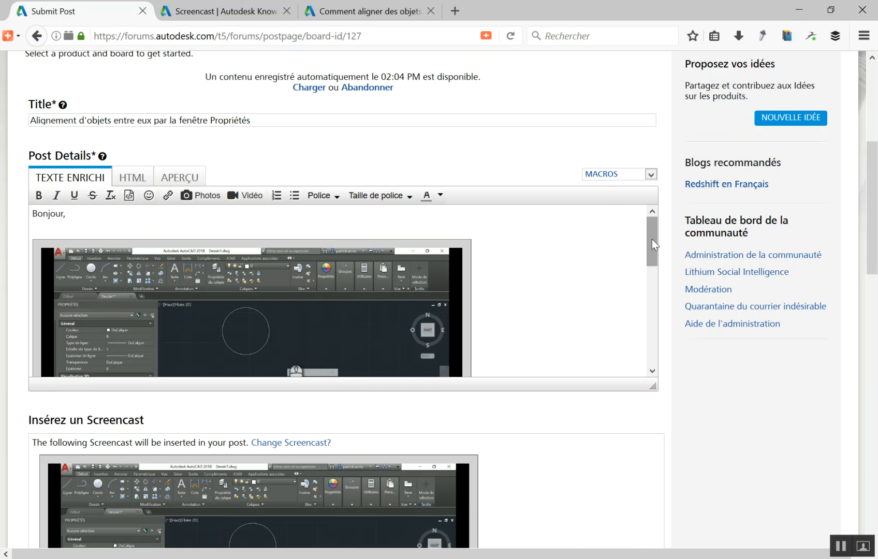
mouse_move(650, 241)
left_mouse_down()
mouse_move(656, 287)
mouse_move(653, 231)
left_mouse_up()
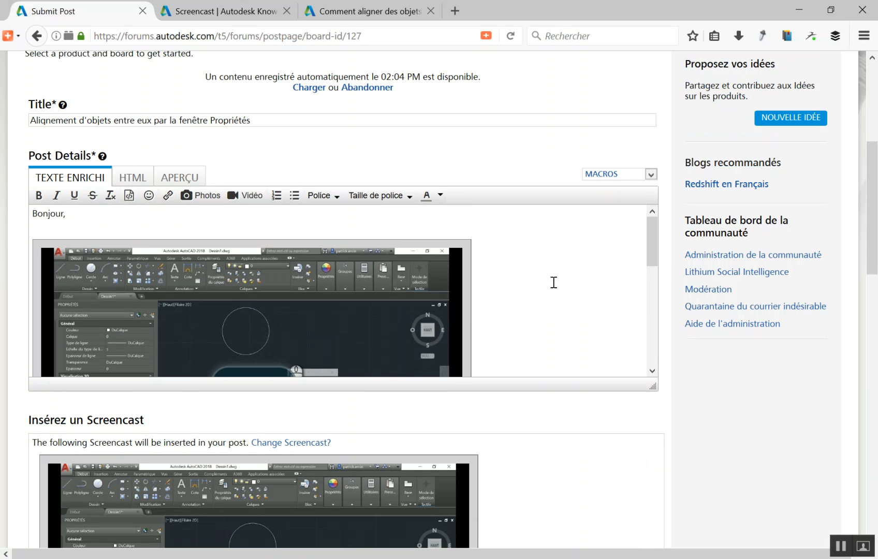